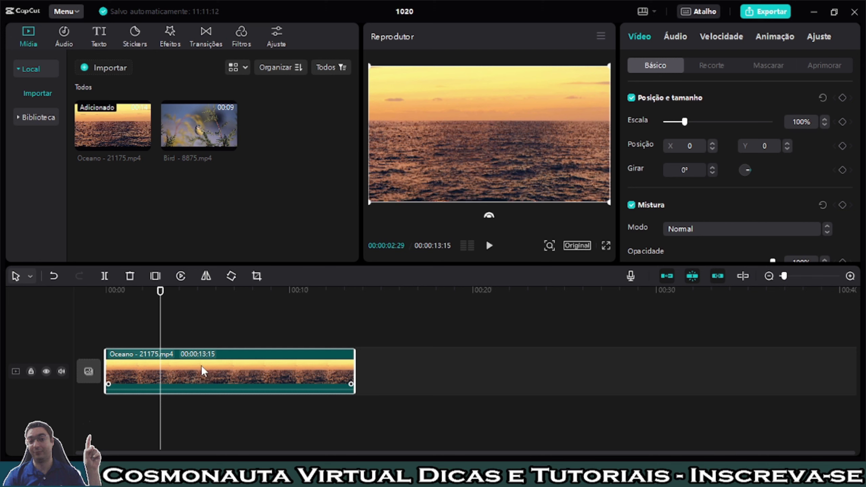
# Split the ocean clip at 00:00:02:29 and again at 00:00:06:18 to make three segments.
pyautogui.hotkey('ctrl', 'b')
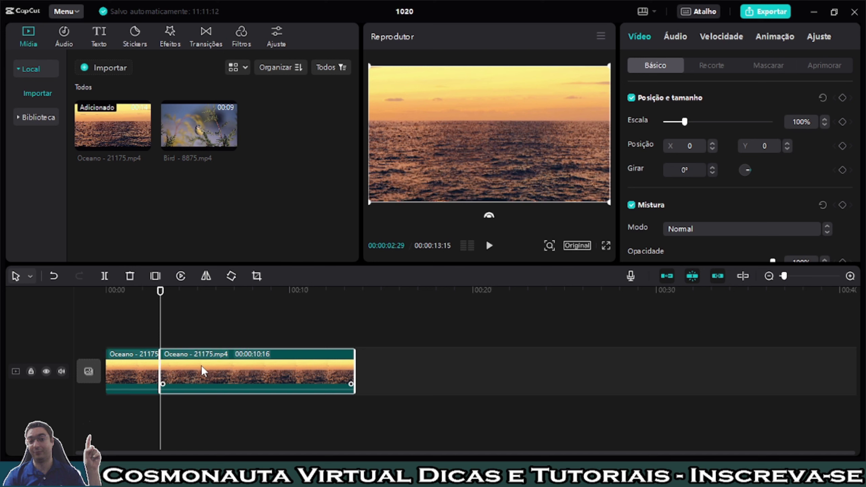
pyautogui.press('space')
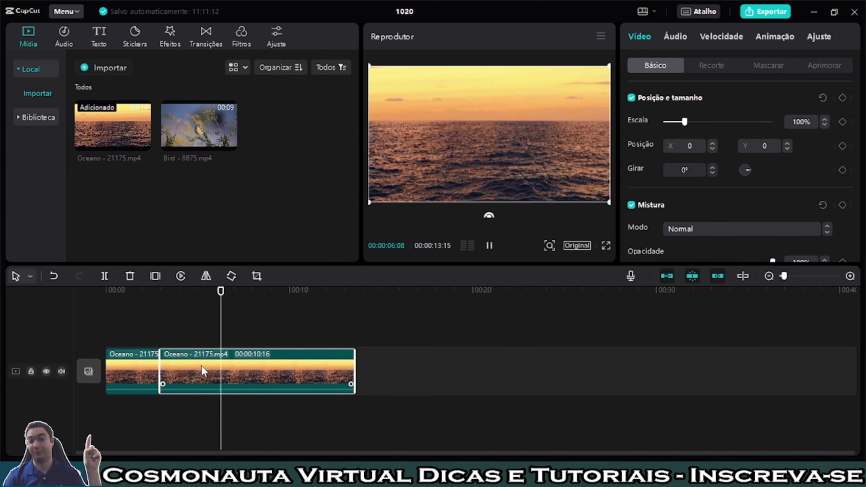
pyautogui.press('space')
pyautogui.hotkey('ctrl', 'b')
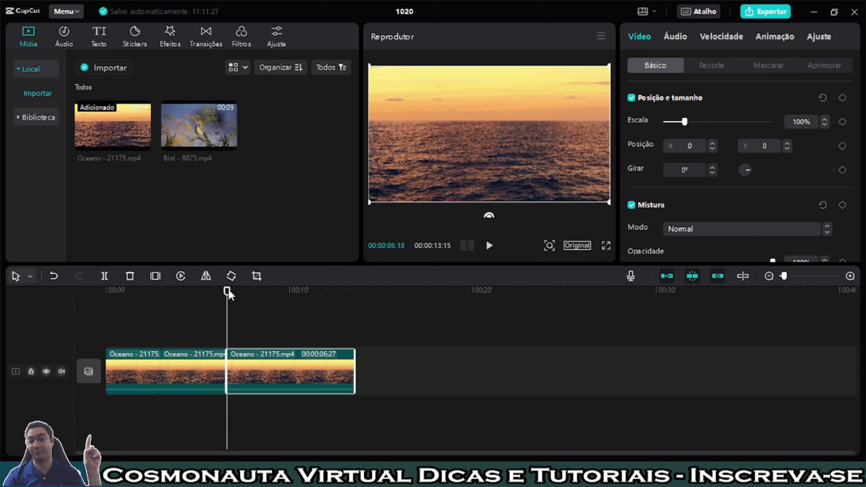
# Apply the DVD effect directly to the middle ocean segment and play it back.
pyautogui.moveTo(228, 292); pyautogui.dragTo(210, 302)
pyautogui.click(185, 372)
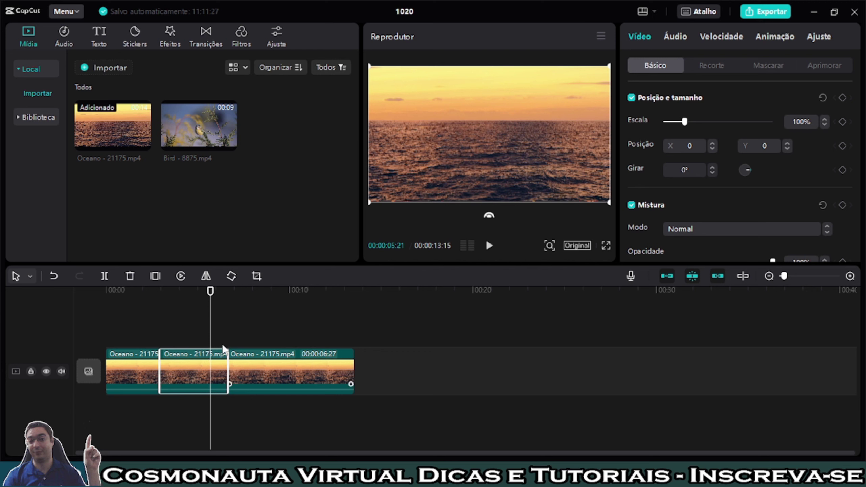
pyautogui.click(167, 40)
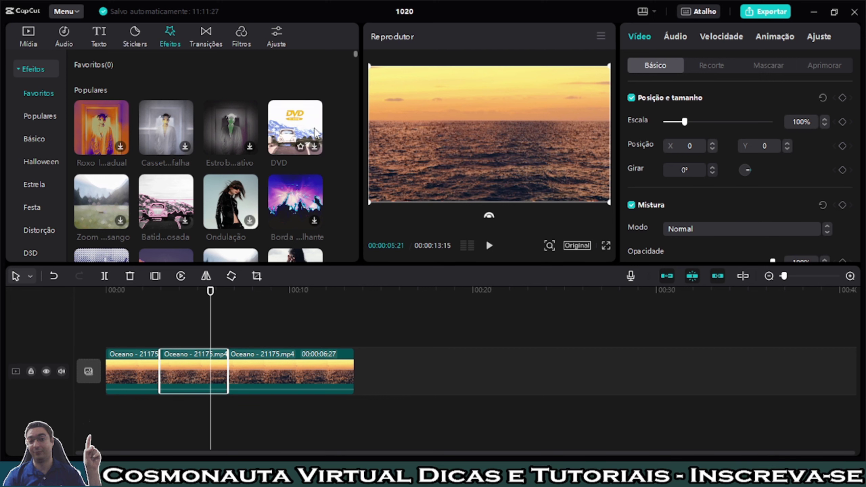
pyautogui.click(306, 124)
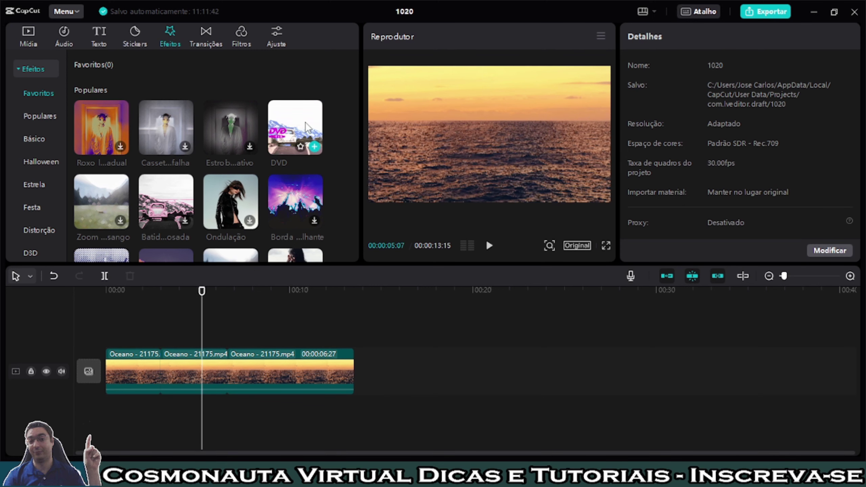
pyautogui.moveTo(305, 122); pyautogui.dragTo(171, 371)
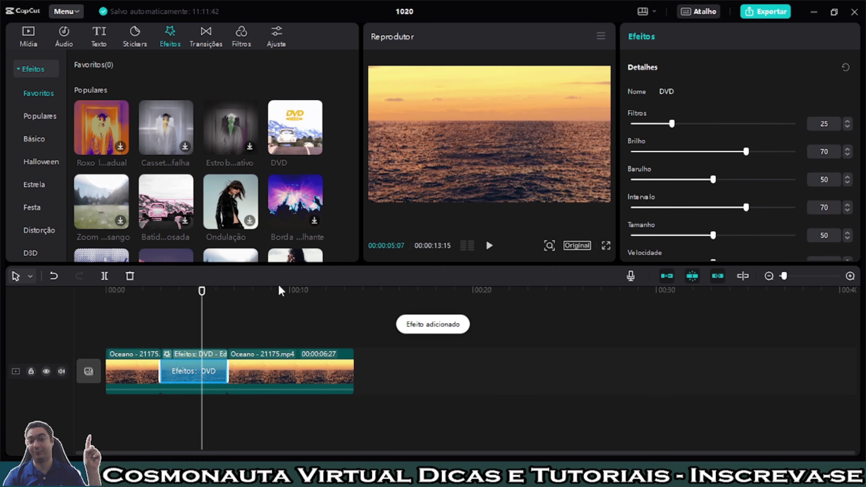
pyautogui.click(178, 330)
pyautogui.press('space')
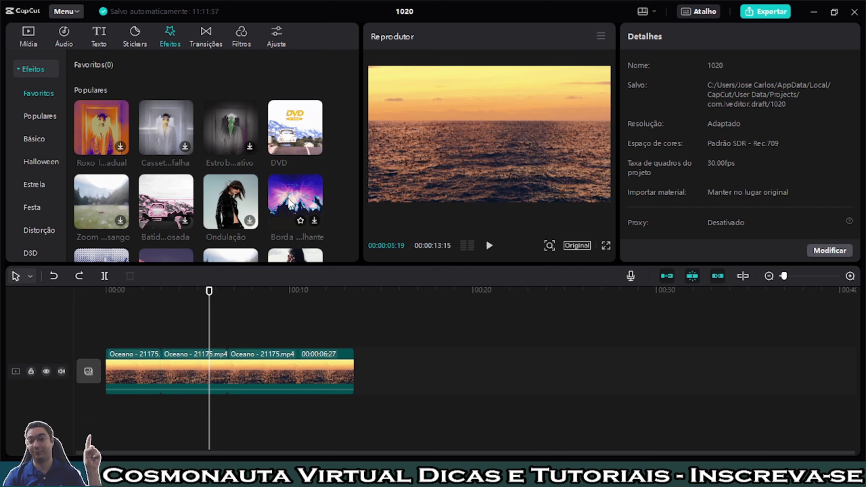
# Apply the Borda Brilhante effect directly to the middle ocean segment and play it back.
pyautogui.click(290, 206)
pyautogui.moveTo(297, 190); pyautogui.dragTo(169, 371)
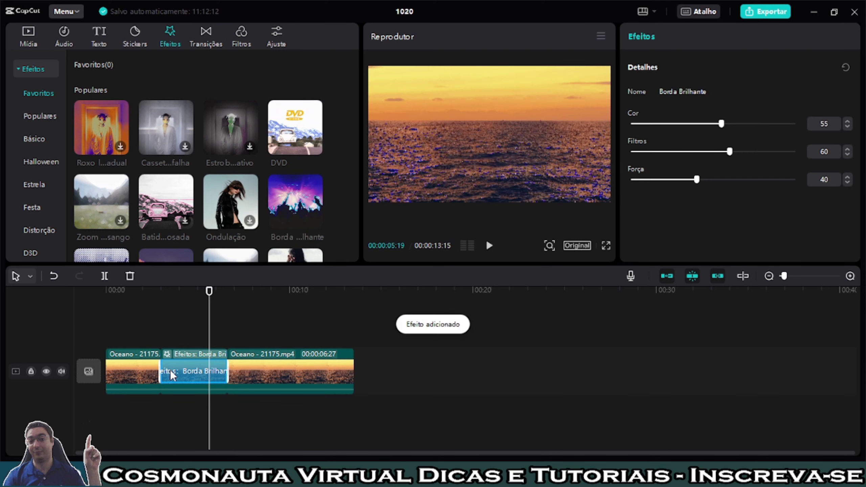
pyautogui.click(169, 337)
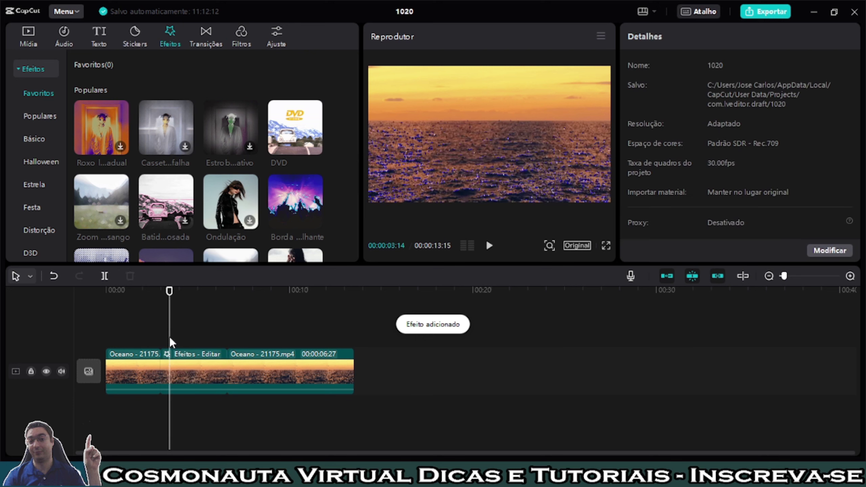
pyautogui.press('space')
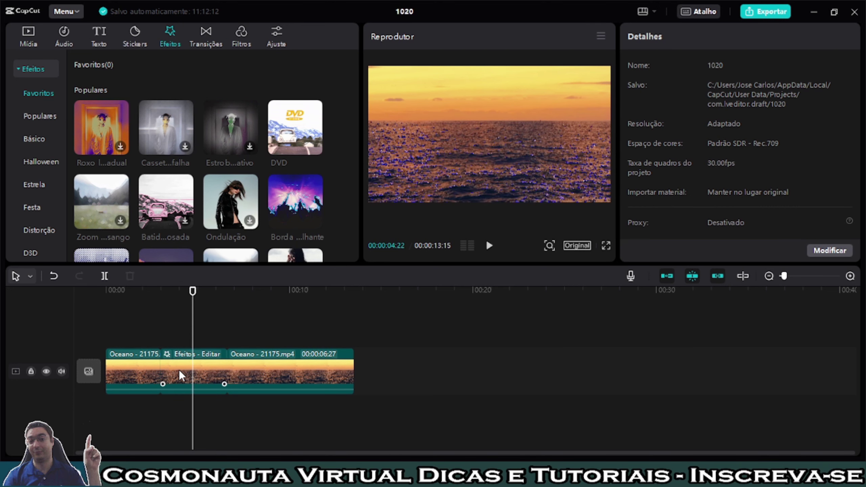
# Undo the Borda Brilhante effect on the middle ocean segment.
pyautogui.click(180, 369)
pyautogui.hotkey('ctrl', 'z')
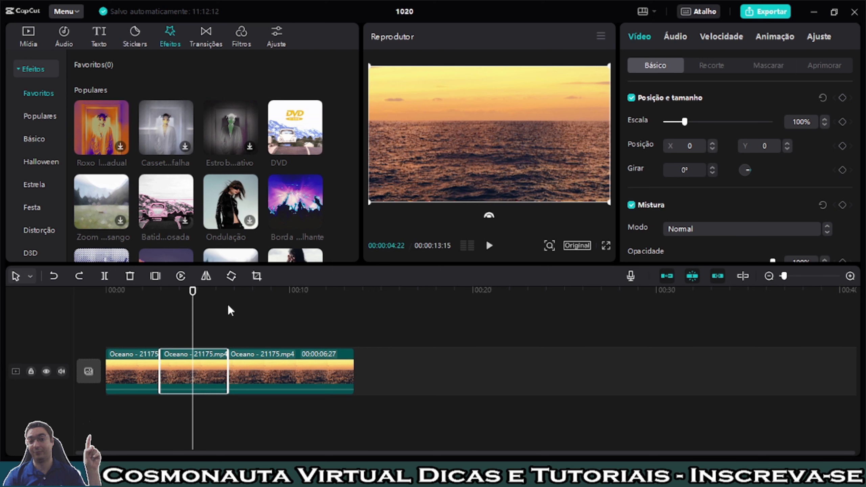
pyautogui.click(53, 274)
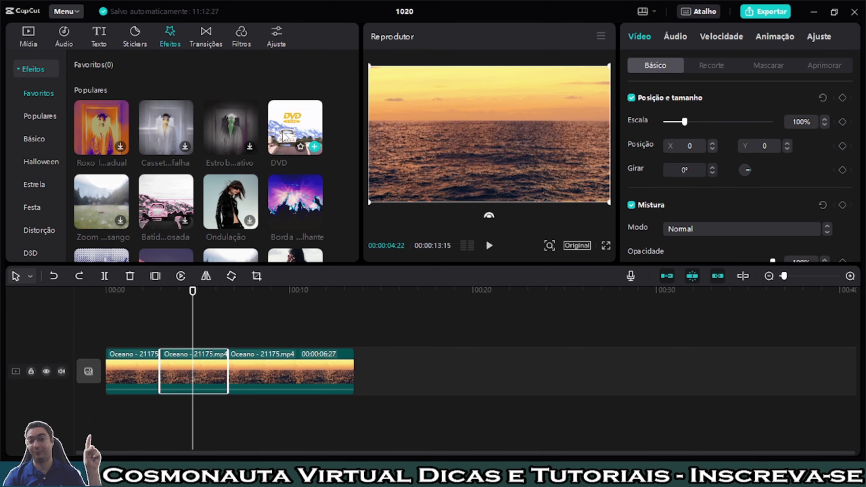
# Download several popular effects, including Rolo de filme, Cassete DV and Olho de peixe 4.
pyautogui.scroll(-5, 269, 168)
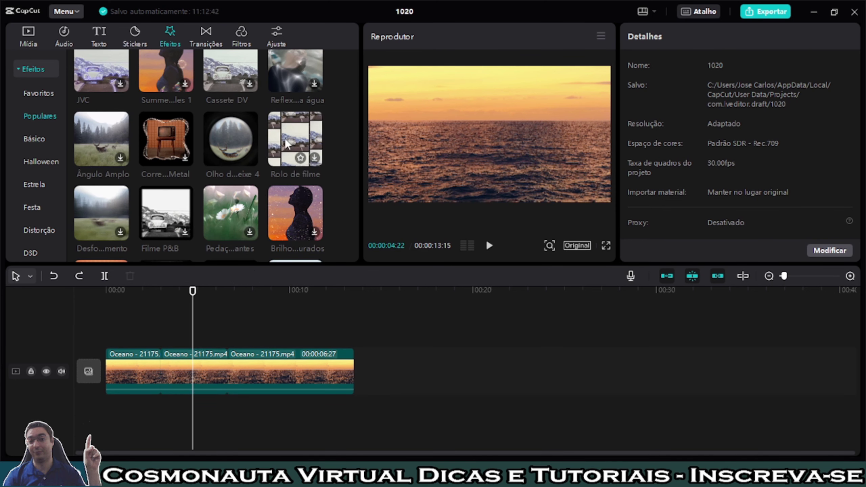
pyautogui.moveTo(286, 159); pyautogui.dragTo(309, 160)
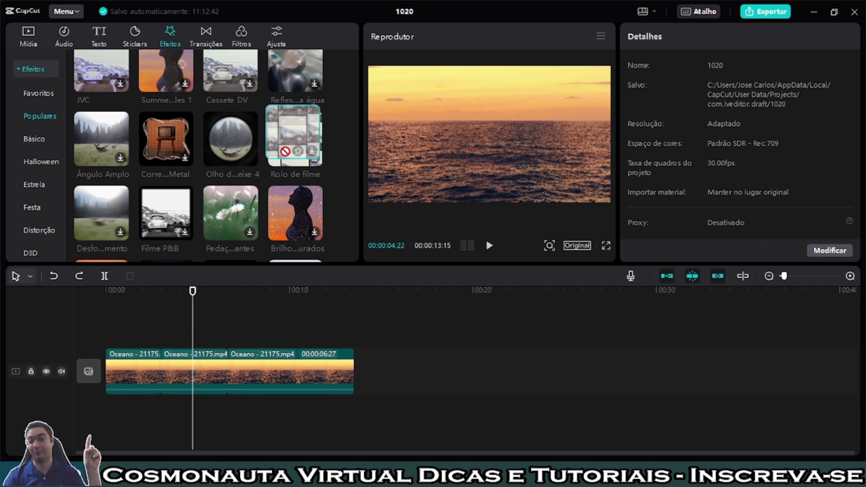
pyautogui.click(316, 84)
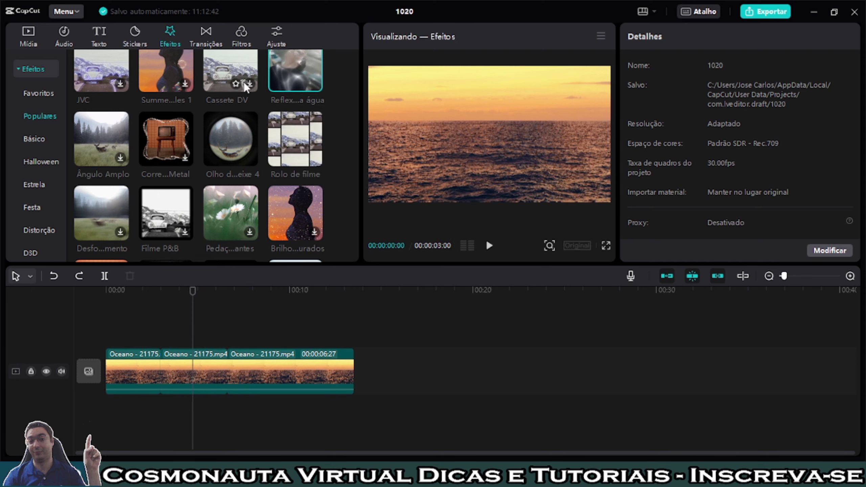
pyautogui.click(186, 84)
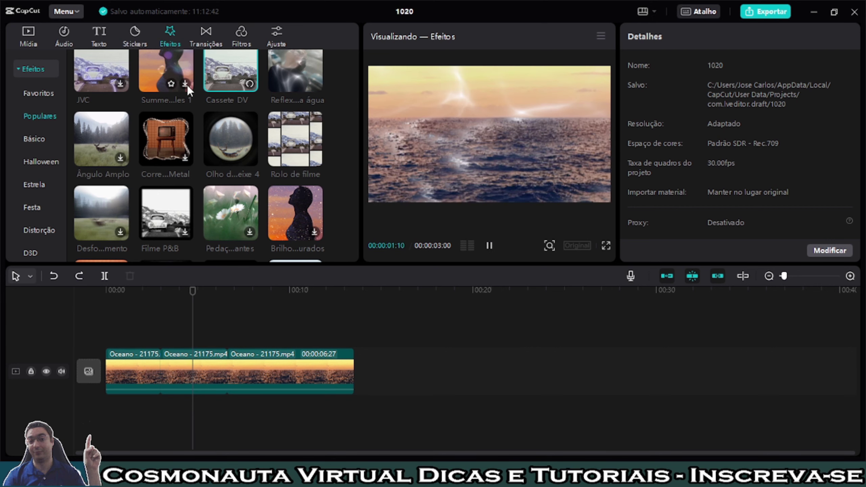
pyautogui.moveTo(239, 140); pyautogui.dragTo(245, 158)
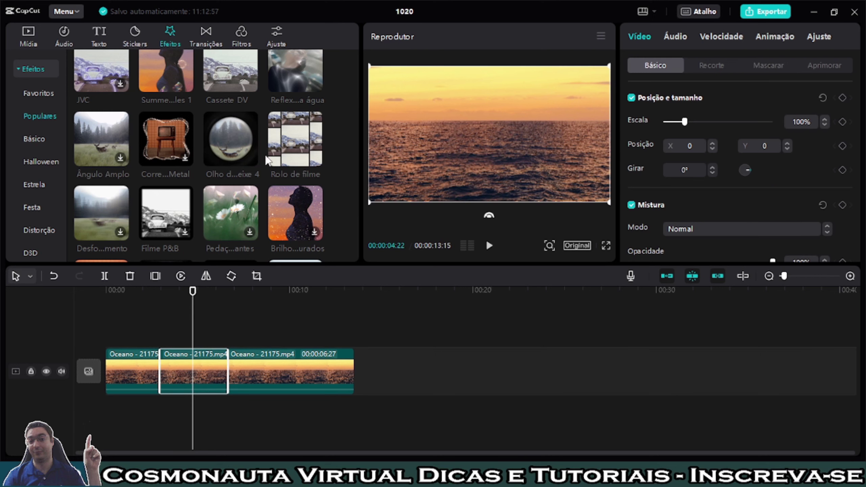
# Add Olho de peixe 4 as a separate effect clip at the playhead and delete it.
pyautogui.click(250, 158)
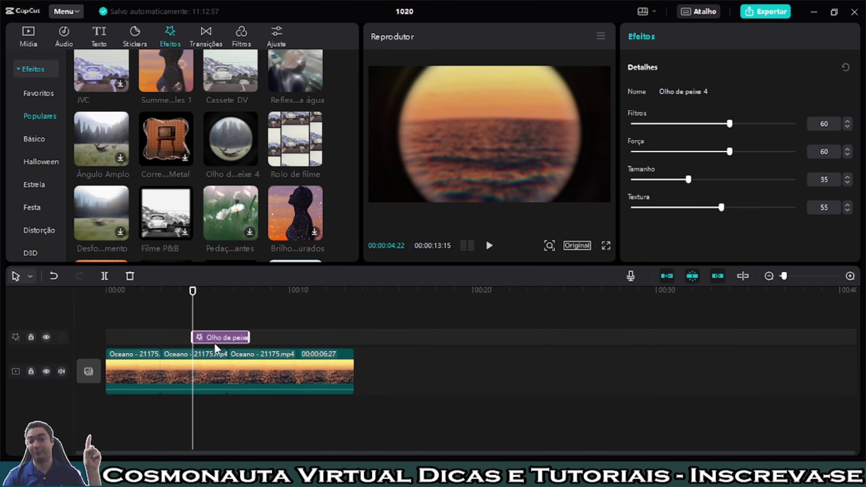
pyautogui.press('Delete')
# Try the Olho de peixe 4 effect directly on the middle ocean segment, play it back and undo it.
pyautogui.moveTo(250, 148)
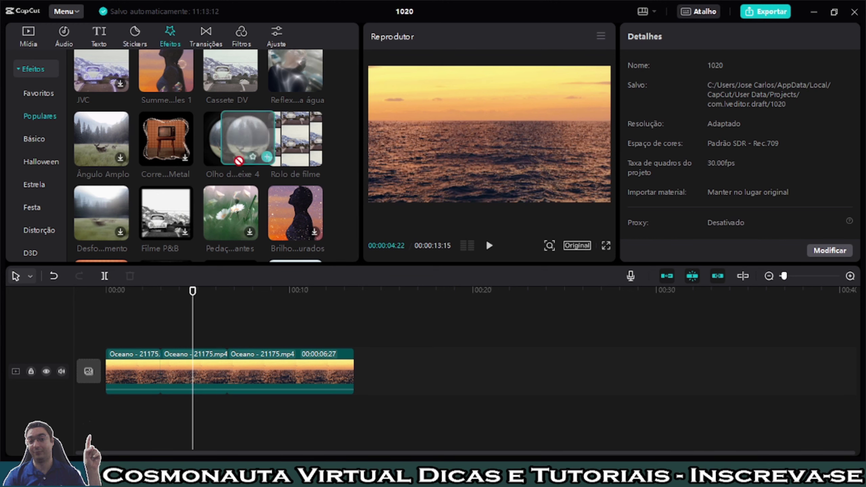
pyautogui.moveTo(239, 160); pyautogui.dragTo(194, 371)
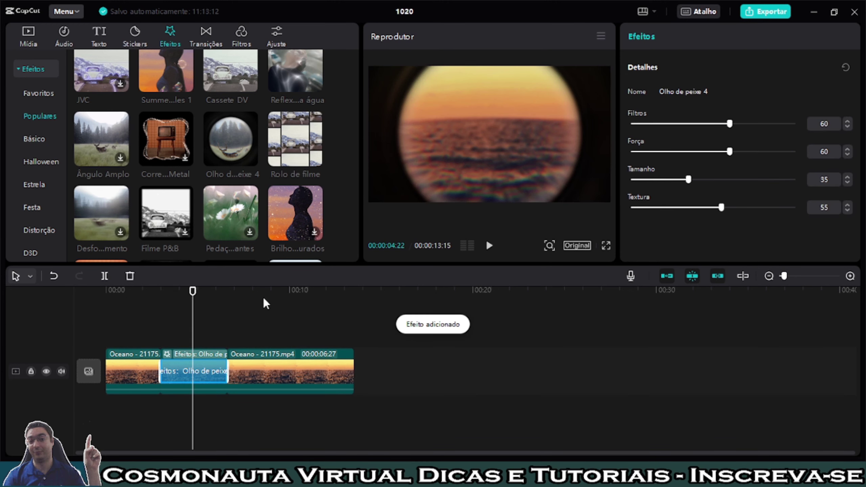
pyautogui.press('space')
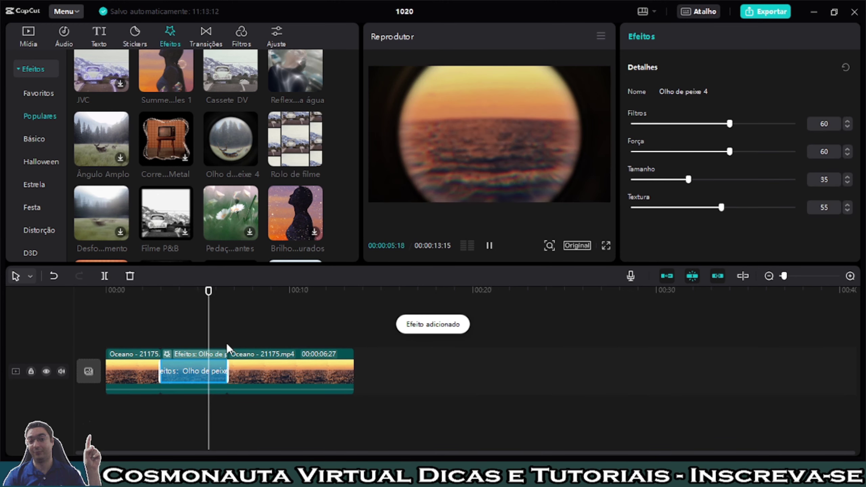
pyautogui.press('space')
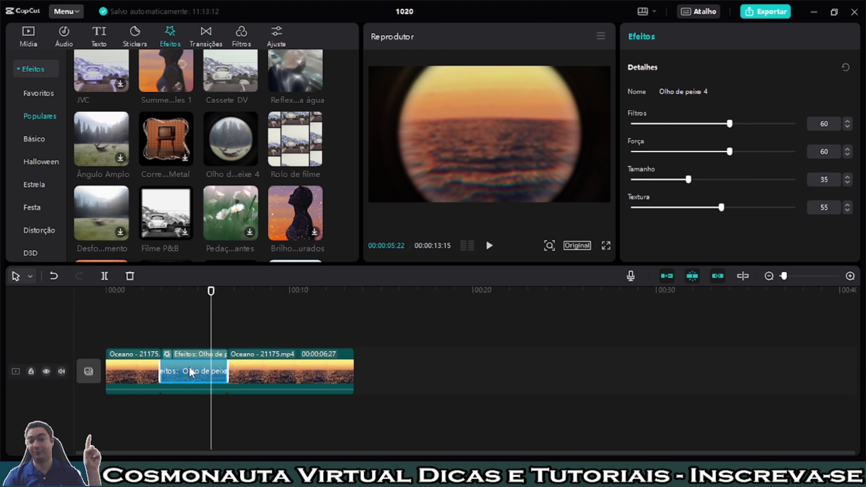
pyautogui.hotkey('ctrl', 'z')
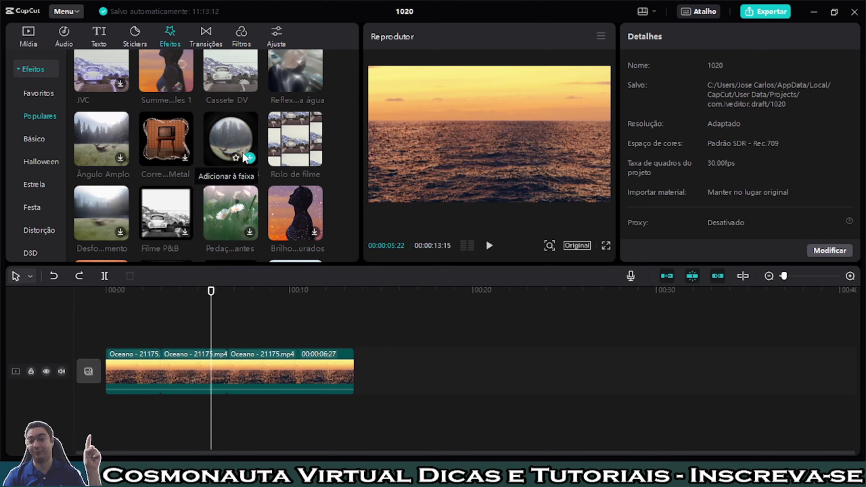
# Add Olho de peixe 4 as a separate effect clip, preview it over the middle segment and shift it over the last one.
pyautogui.click(250, 158)
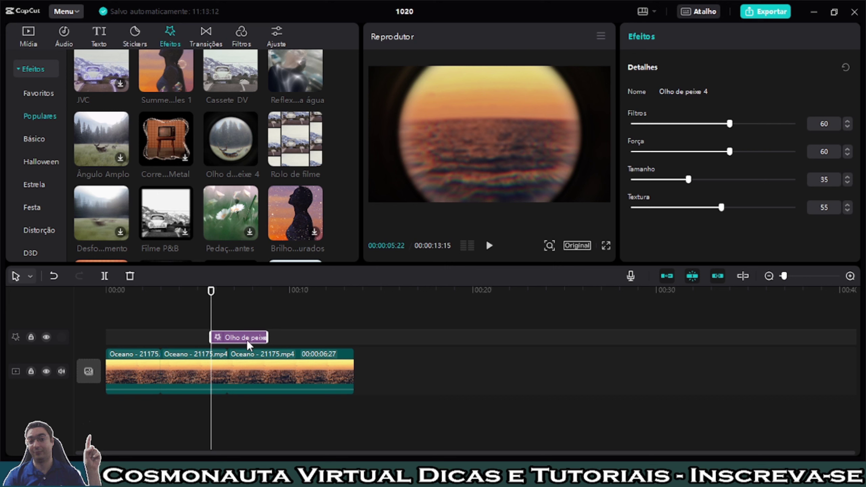
pyautogui.moveTo(246, 339); pyautogui.dragTo(199, 323)
pyautogui.click(169, 318)
pyautogui.press('space')
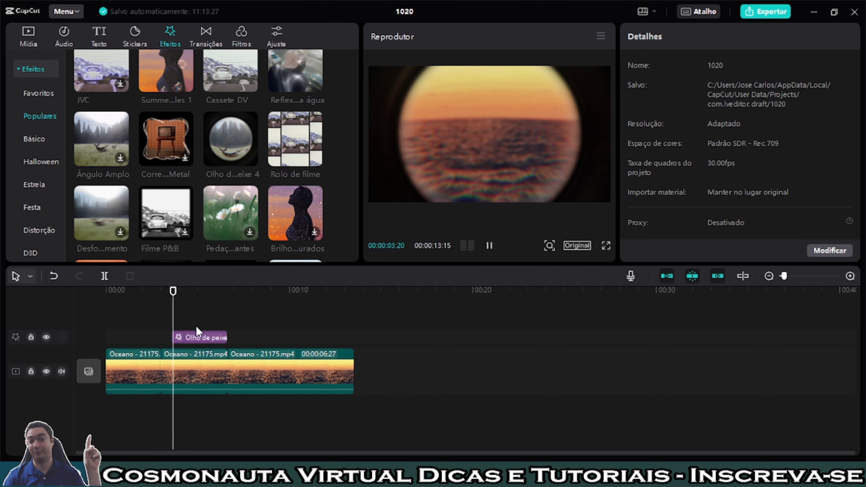
pyautogui.press('space')
pyautogui.moveTo(224, 339); pyautogui.dragTo(283, 341)
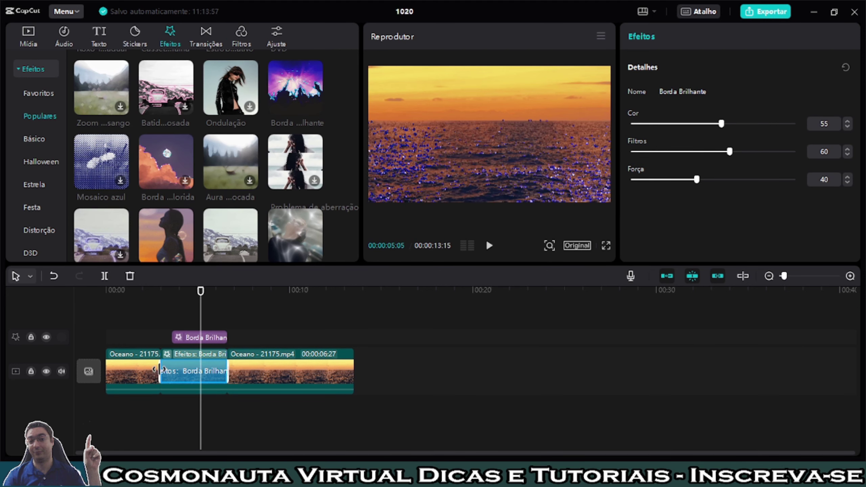
# Trim the start of the middle segment's Borda Brilhante effect slightly and move the separate Borda Brilhante clip over the last segment.
pyautogui.moveTo(160, 370)
pyautogui.mouseDown()
pyautogui.moveTo(183, 371)
pyautogui.moveTo(165, 371)
pyautogui.mouseUp()
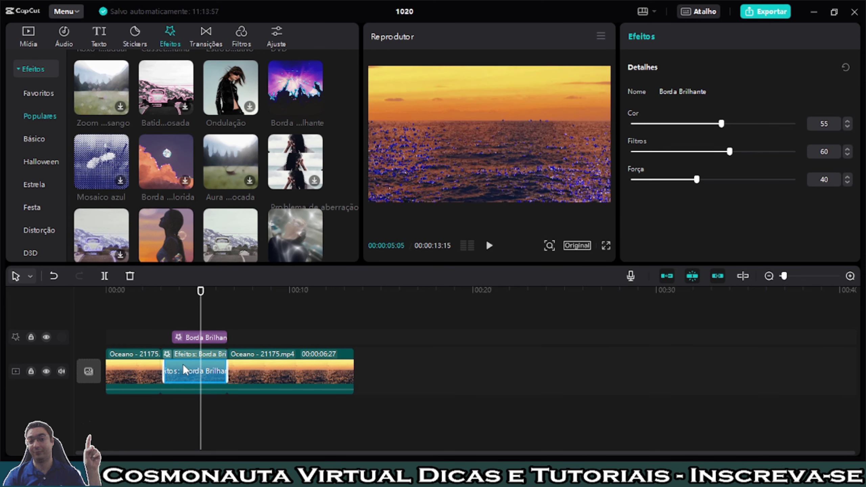
pyautogui.moveTo(195, 338); pyautogui.dragTo(259, 340)
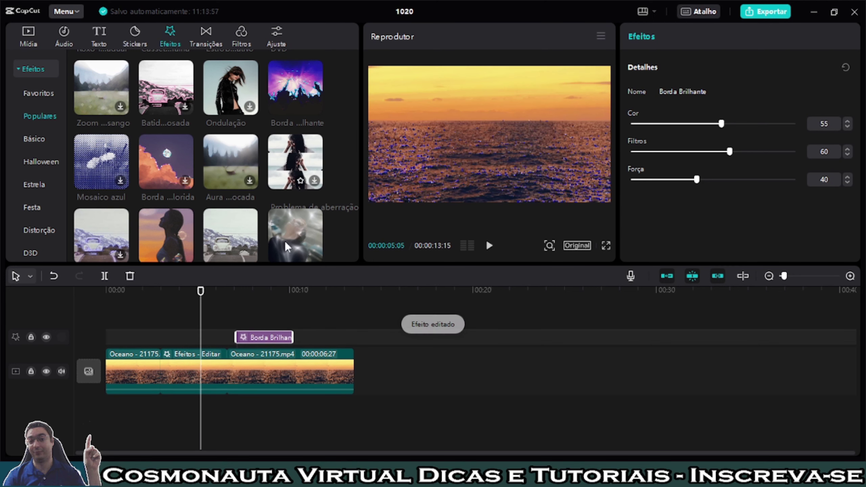
# Shorten the middle segment's built-in Borda Brilhante effect to start at about 4 seconds and play it back.
pyautogui.click(187, 357)
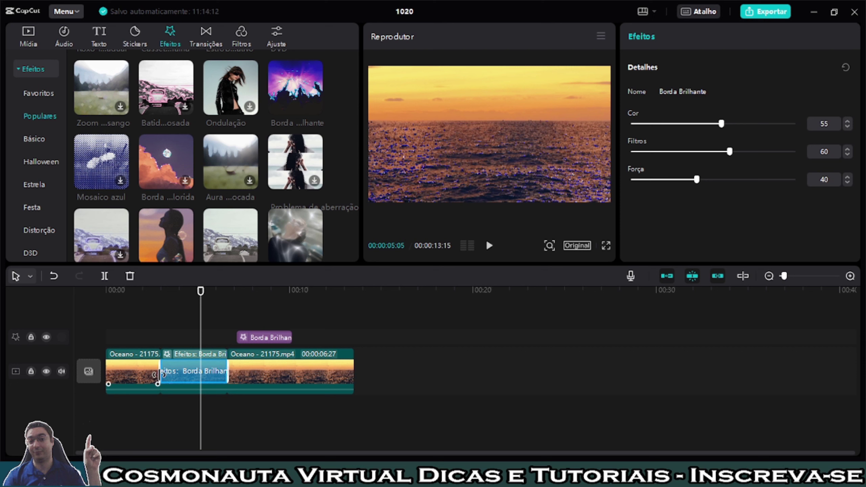
pyautogui.moveTo(161, 372)
pyautogui.mouseDown()
pyautogui.moveTo(200, 375)
pyautogui.moveTo(172, 374)
pyautogui.mouseUp()
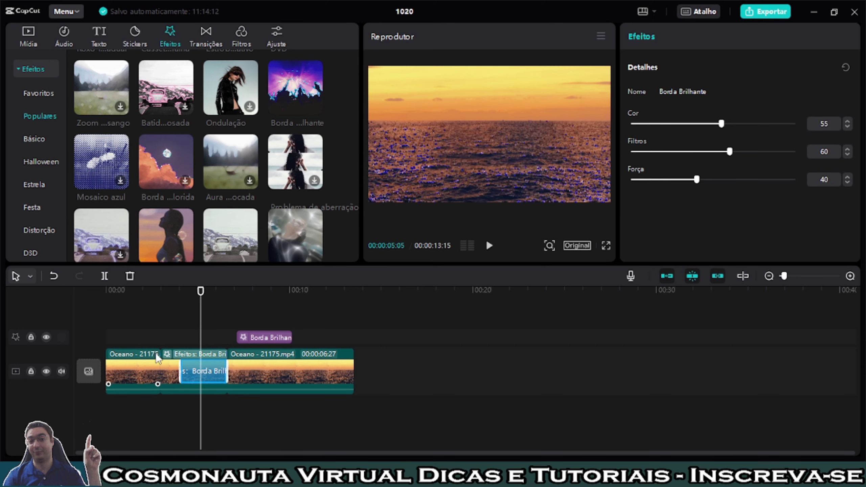
pyautogui.click(172, 341)
pyautogui.press('space')
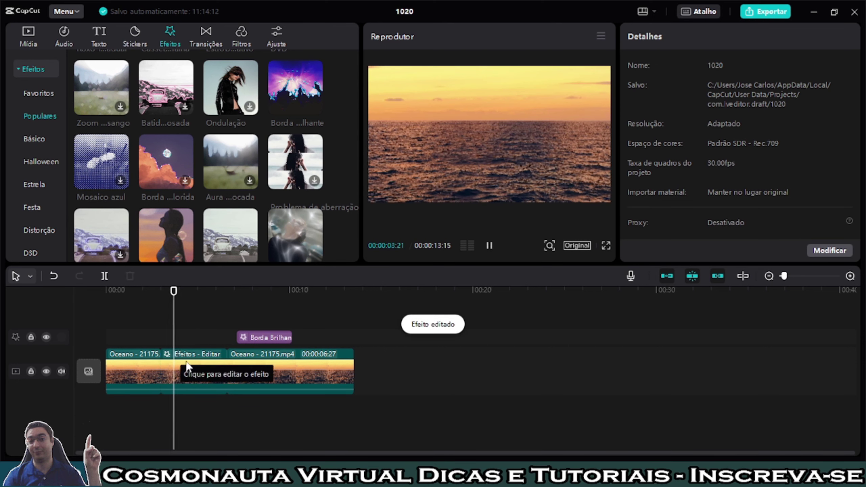
pyautogui.press('space')
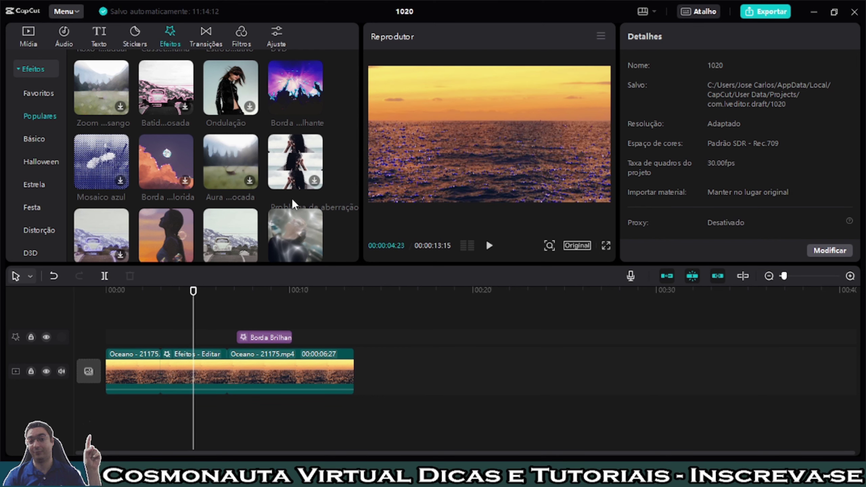
# Add the Lupa coração effect from the Básico category as a separate clip over the first ocean segment and preview it.
pyautogui.scroll(-5, 292, 199)
pyautogui.scroll(-5, 256, 238)
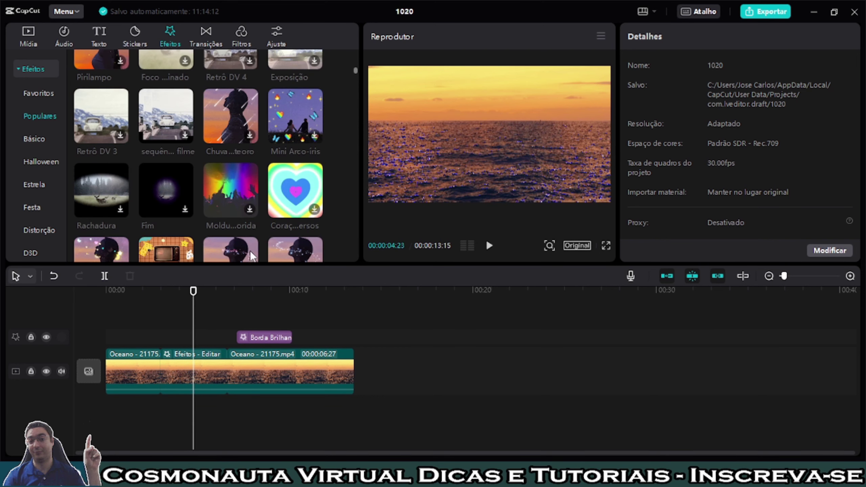
pyautogui.scroll(-5, 239, 202)
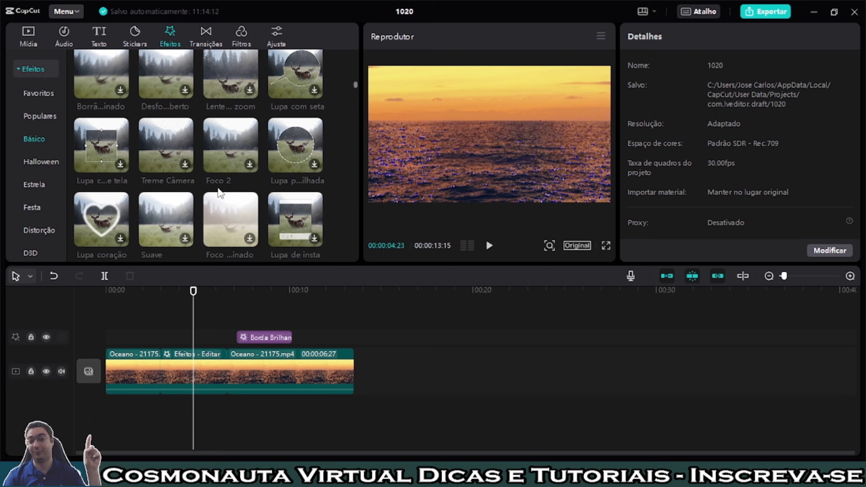
pyautogui.scroll(-5, 219, 198)
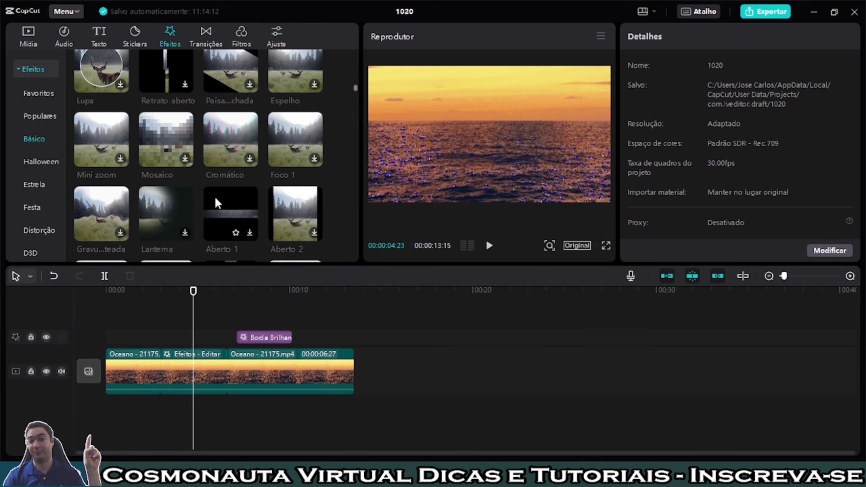
pyautogui.scroll(3, 217, 204)
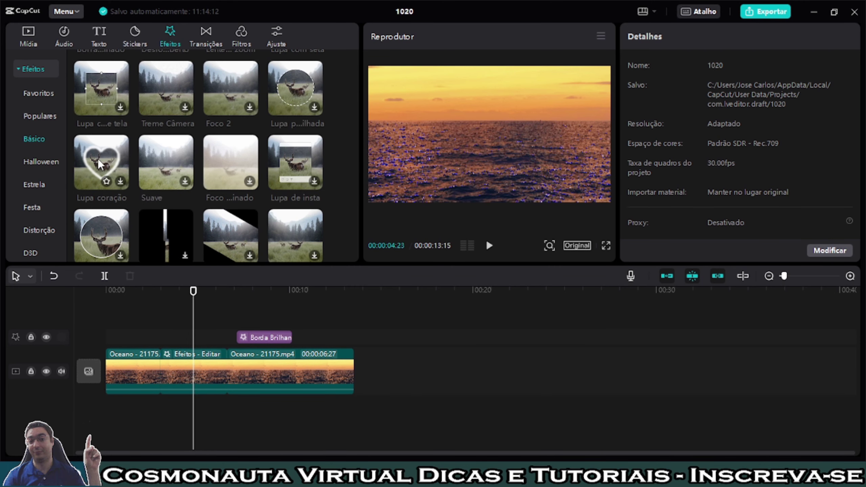
pyautogui.click(120, 183)
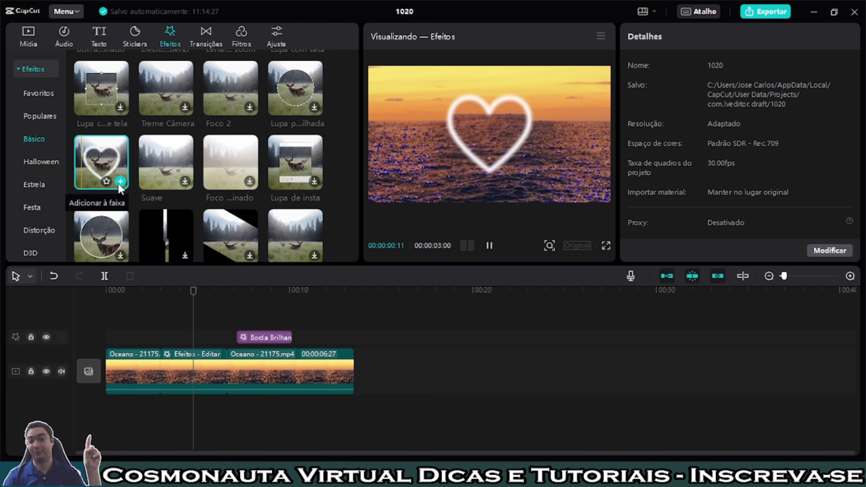
pyautogui.click(120, 181)
pyautogui.moveTo(215, 331); pyautogui.dragTo(137, 351)
pyautogui.click(118, 315)
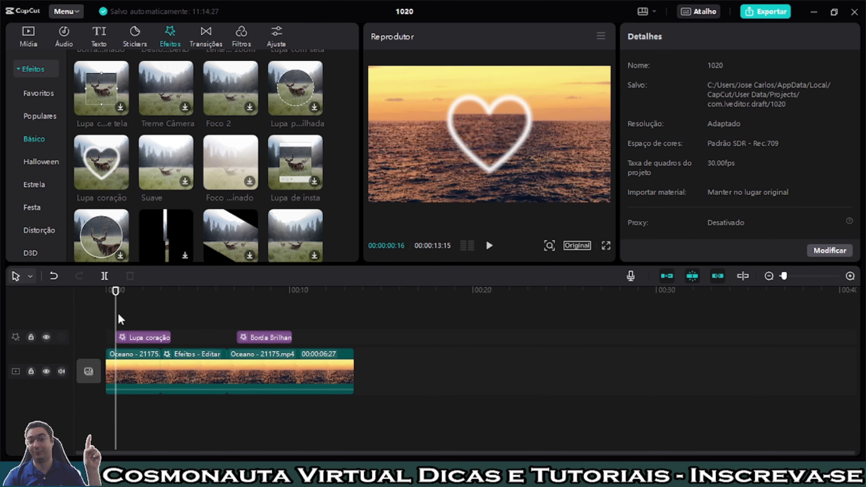
pyautogui.press('space')
# Set the Lupa coração effect's Horizontal to 38, Força to 13 and Tamanho to 72.
pyautogui.click(153, 339)
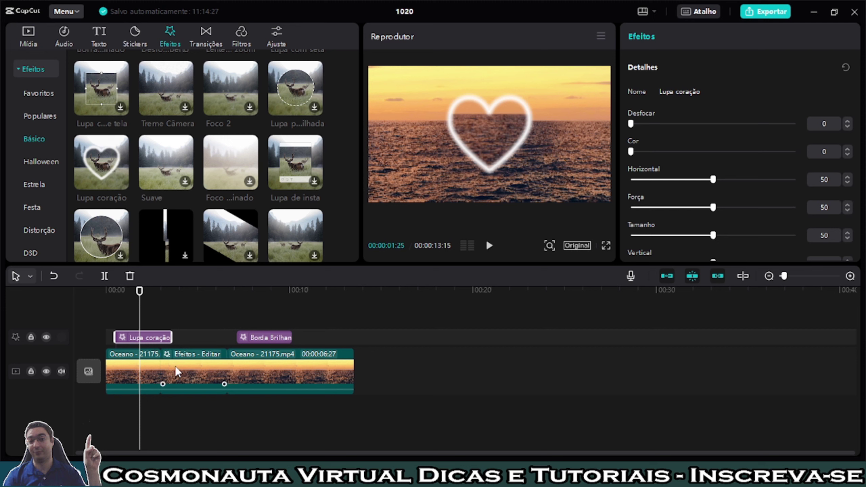
pyautogui.moveTo(715, 183)
pyautogui.mouseDown()
pyautogui.moveTo(723, 179)
pyautogui.moveTo(705, 181)
pyautogui.mouseUp()
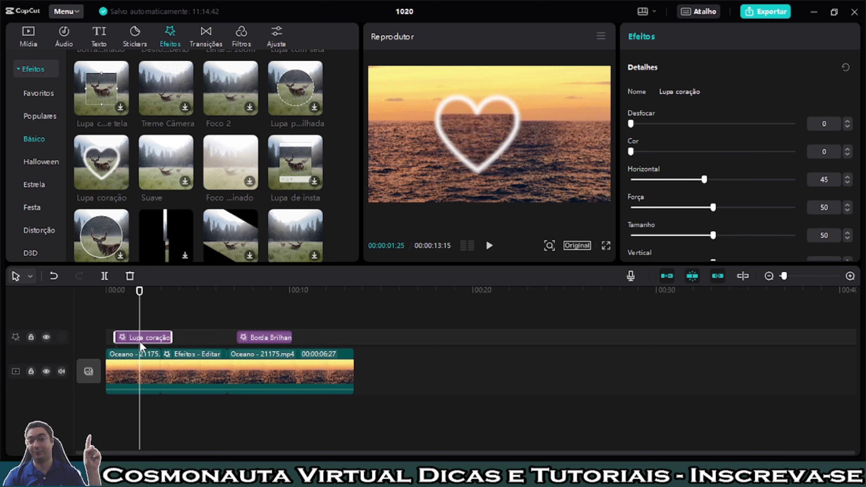
pyautogui.moveTo(704, 180); pyautogui.dragTo(677, 209)
pyautogui.moveTo(714, 235); pyautogui.dragTo(750, 237)
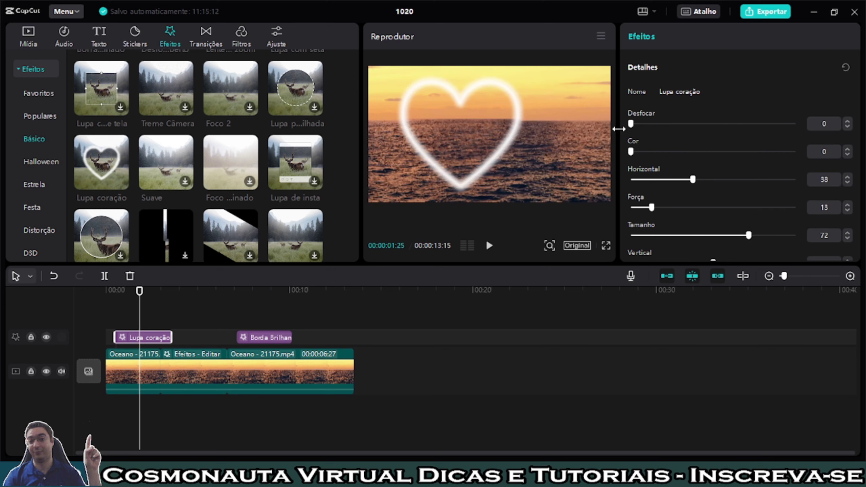
# Try Desfocar at 76 on the Lupa coração effect, reduce it to 2, and set Cor to 62 and Vertical to 38.
pyautogui.moveTo(735, 123); pyautogui.dragTo(758, 138)
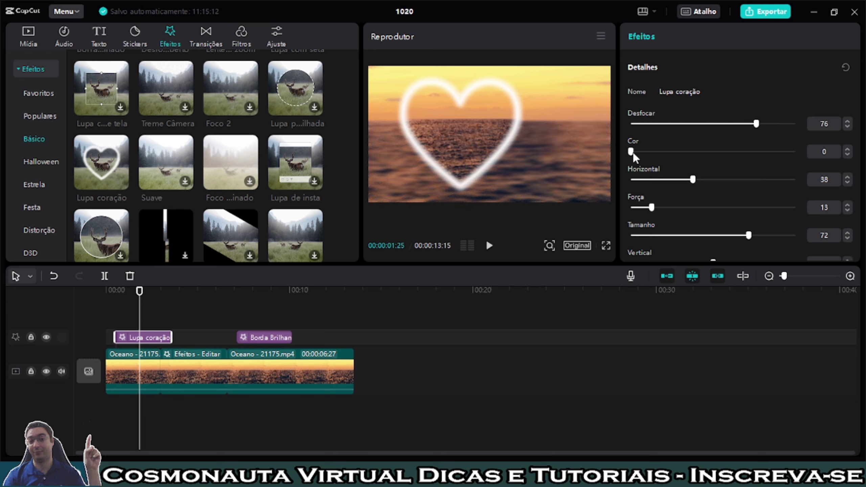
pyautogui.moveTo(633, 152); pyautogui.dragTo(735, 154)
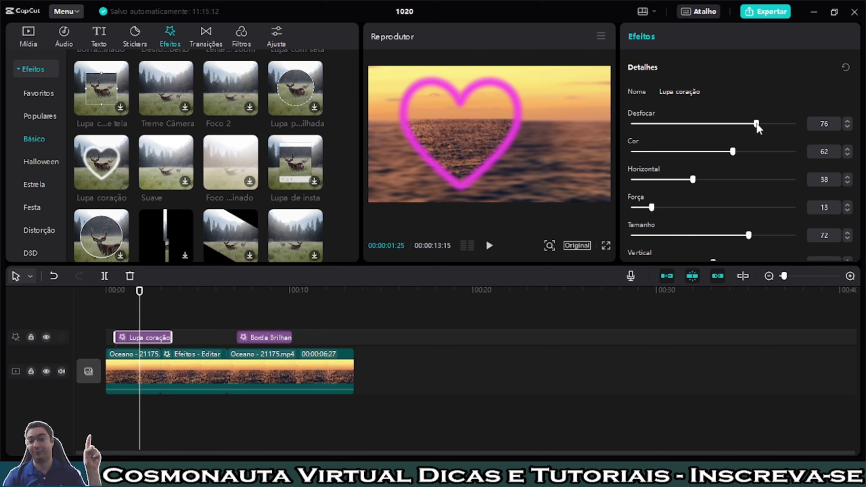
pyautogui.moveTo(755, 124); pyautogui.dragTo(666, 124)
pyautogui.moveTo(808, 125); pyautogui.dragTo(633, 123)
pyautogui.scroll(-1, 715, 180)
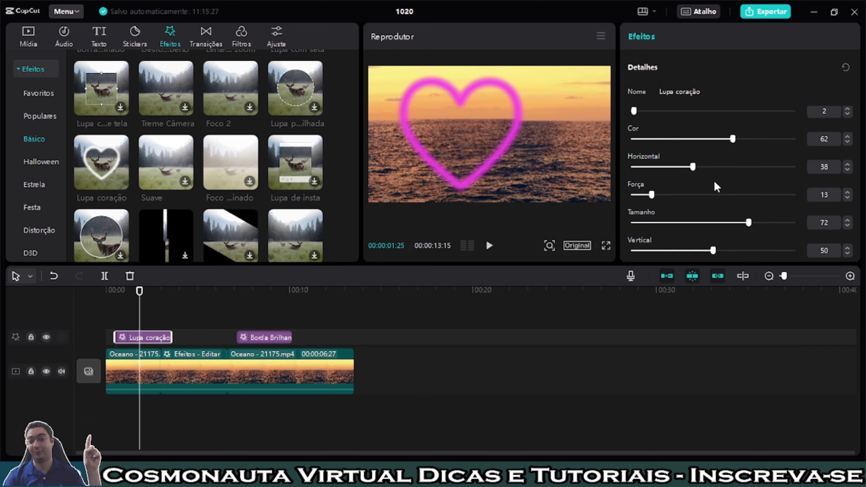
pyautogui.moveTo(712, 250); pyautogui.dragTo(694, 228)
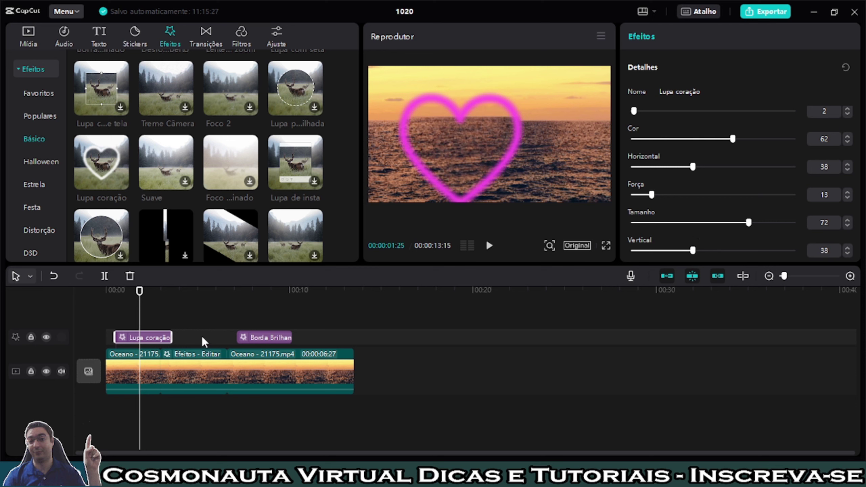
# Move the separate Borda Brilhante clip back to start at about 5 seconds, over the middle ocean segment.
pyautogui.click(262, 336)
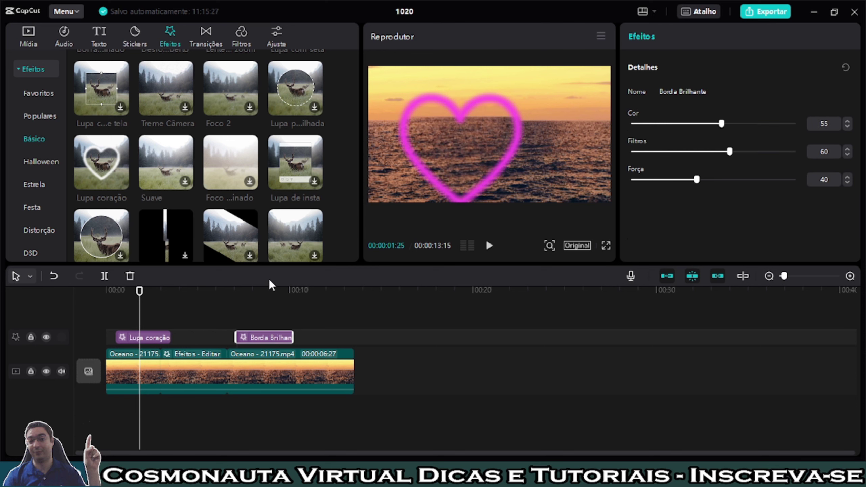
pyautogui.moveTo(272, 334); pyautogui.dragTo(216, 330)
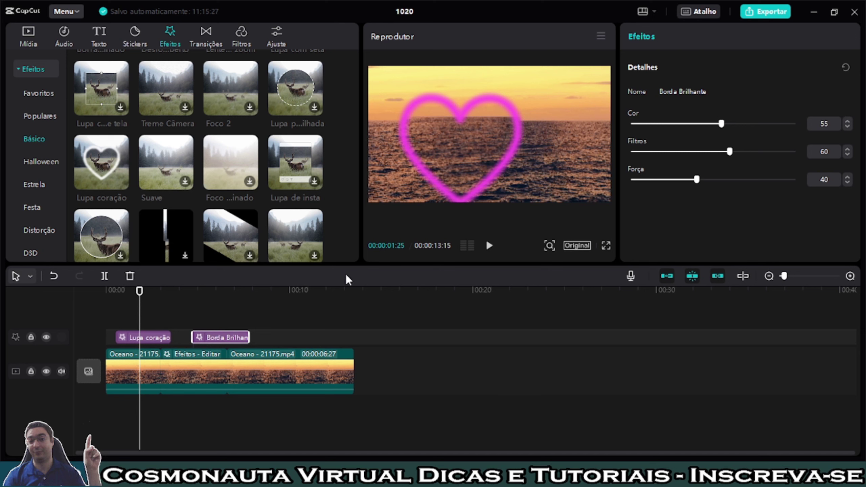
pyautogui.click(209, 318)
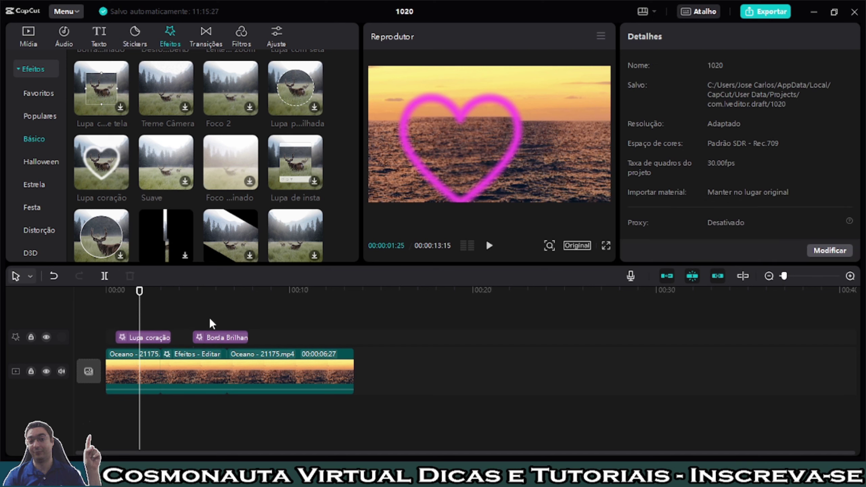
# Set the separate Borda Brilhante effect's Cor to 53, Filtros to 79 and Força to 35.
pyautogui.click(216, 336)
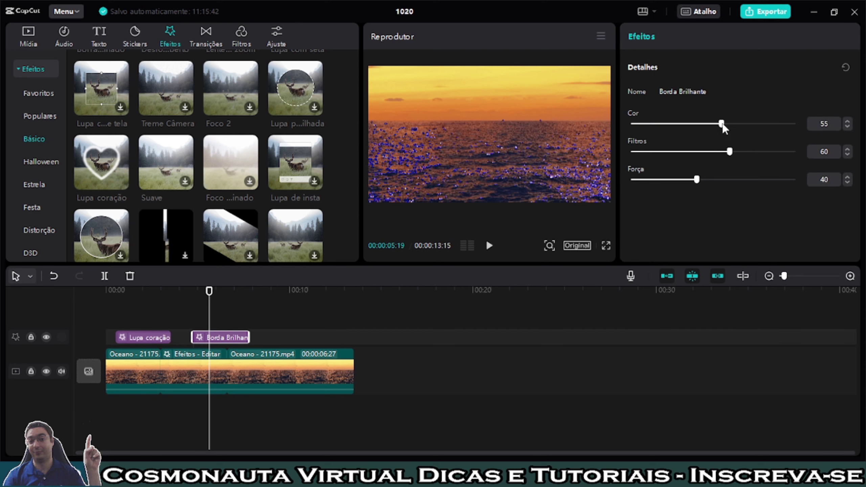
pyautogui.moveTo(722, 125); pyautogui.dragTo(762, 157)
pyautogui.moveTo(695, 181)
pyautogui.mouseDown()
pyautogui.moveTo(765, 181)
pyautogui.moveTo(689, 180)
pyautogui.mouseUp()
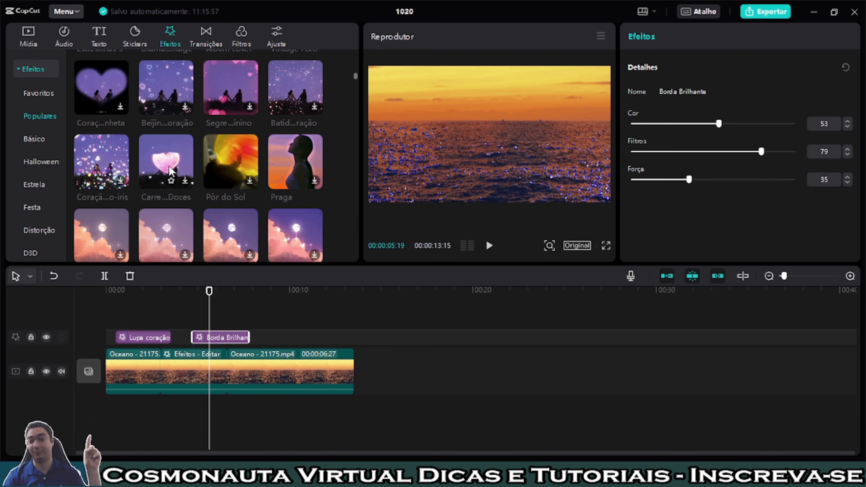
# Shorten the last ocean segment to 00:00:06:17 and shift the separate Borda Brilhante clip to start at about 6 seconds.
pyautogui.scroll(-5, 169, 169)
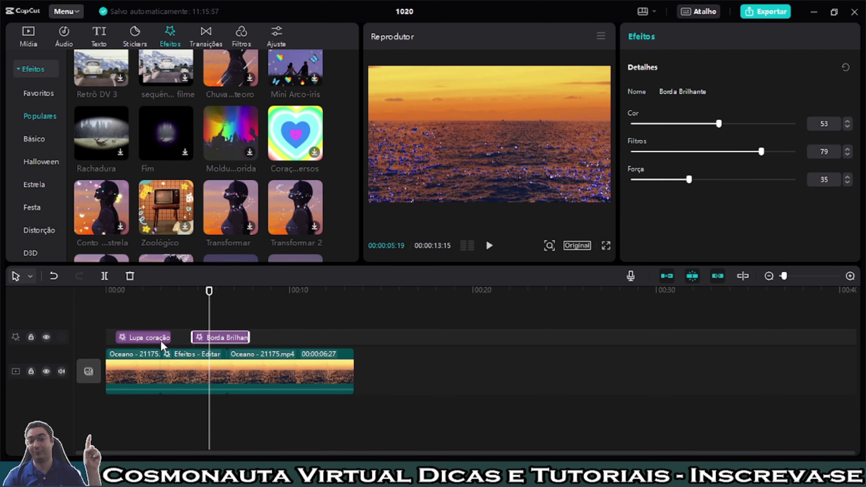
pyautogui.hotkey('ctrl', 'z')
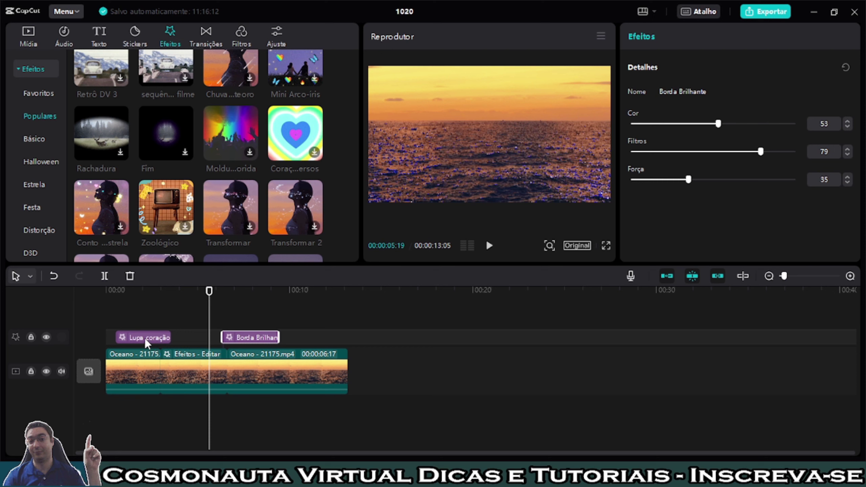
pyautogui.click(144, 339)
pyautogui.click(257, 335)
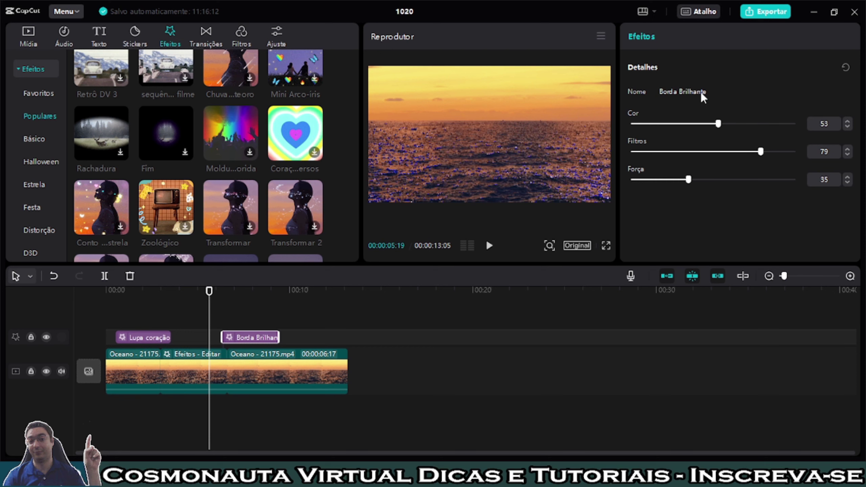